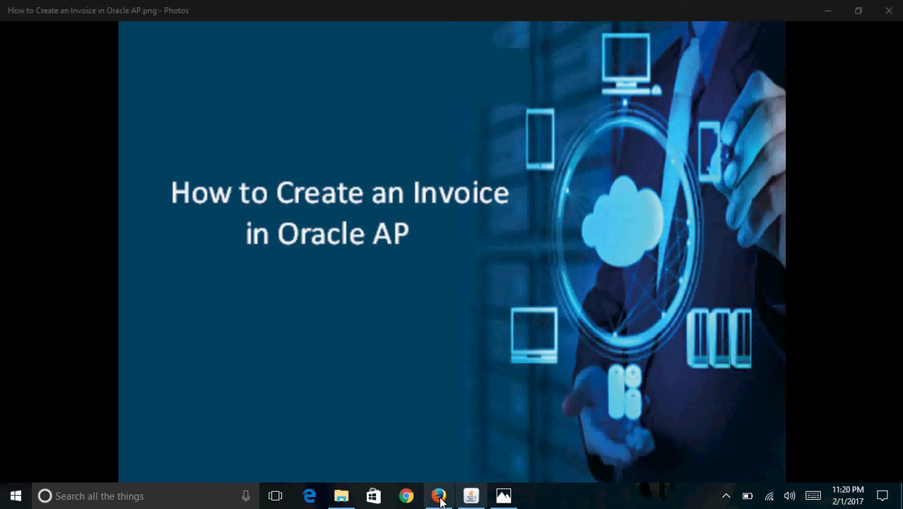
Open the Invoice Workbench from Navigator under Invoices > Entry > Invoices.
click(469, 493)
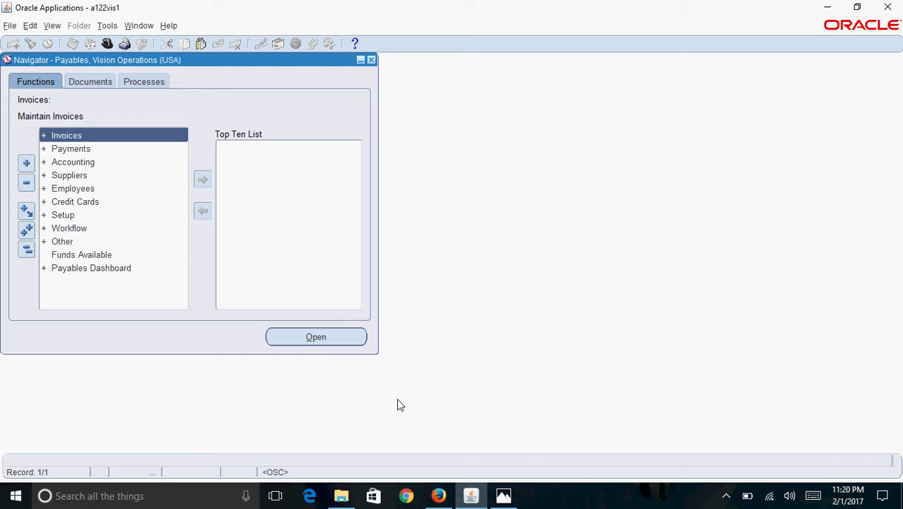
double_click(118, 135)
double_click(123, 149)
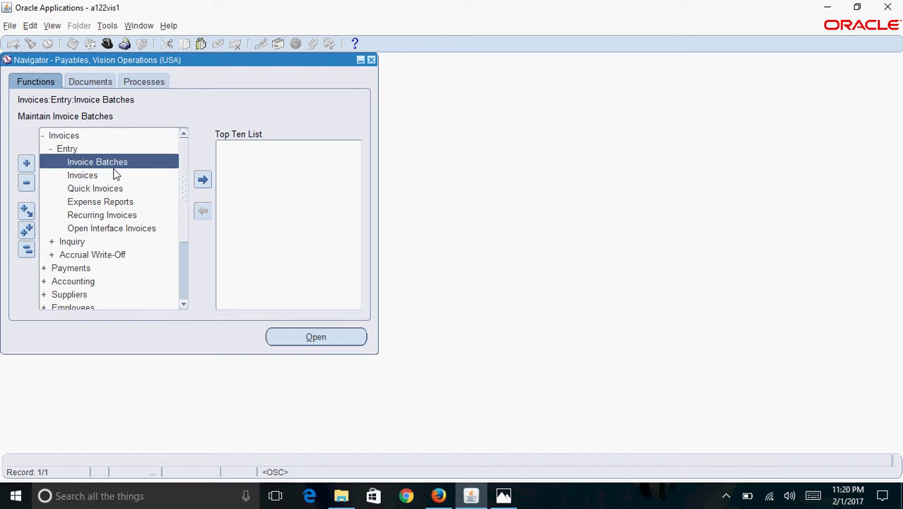
double_click(113, 175)
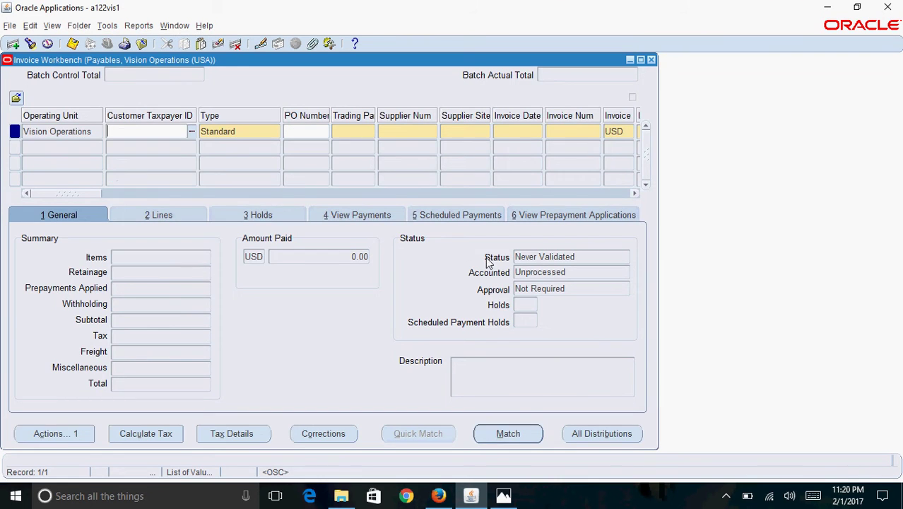
Set the trading partner to ABC Tech from an 'ABC Te%' search, then move to the Los Angeles supplier site.
drag(656, 282, 887, 265)
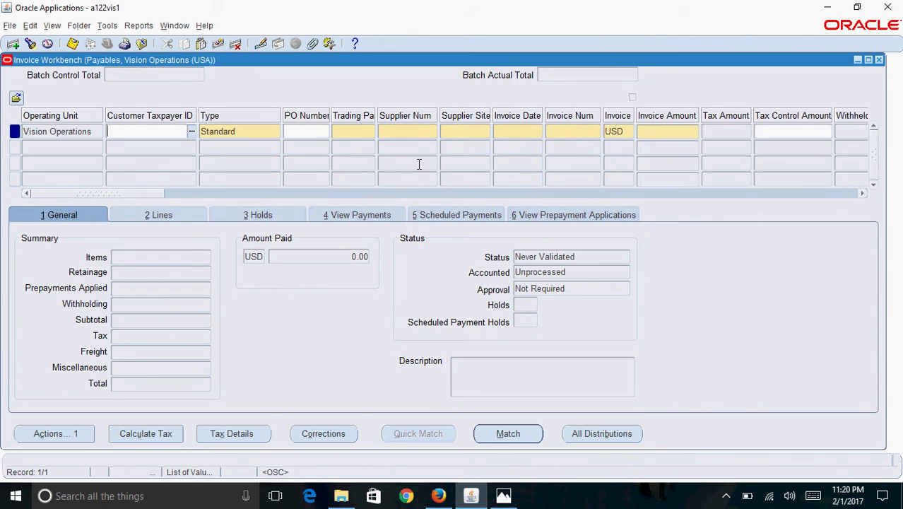
click(360, 136)
click(369, 132)
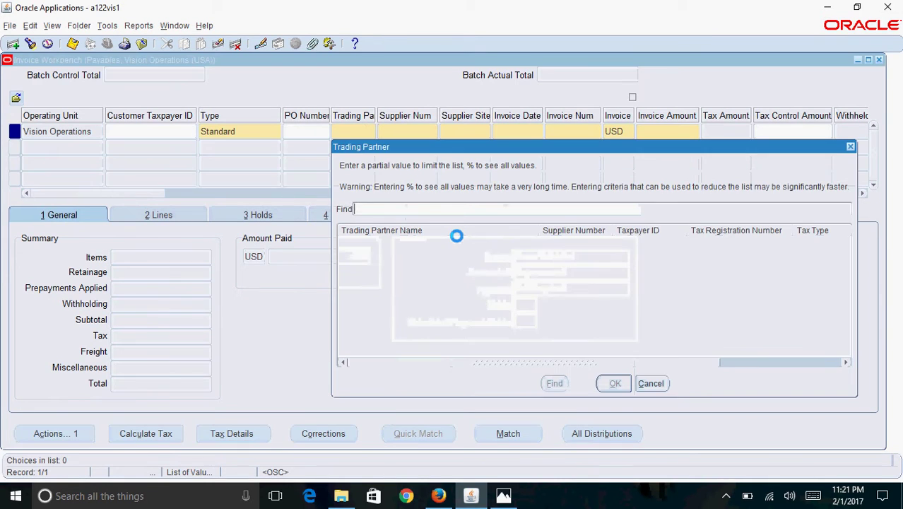
text(ABC Te%)
key(Return)
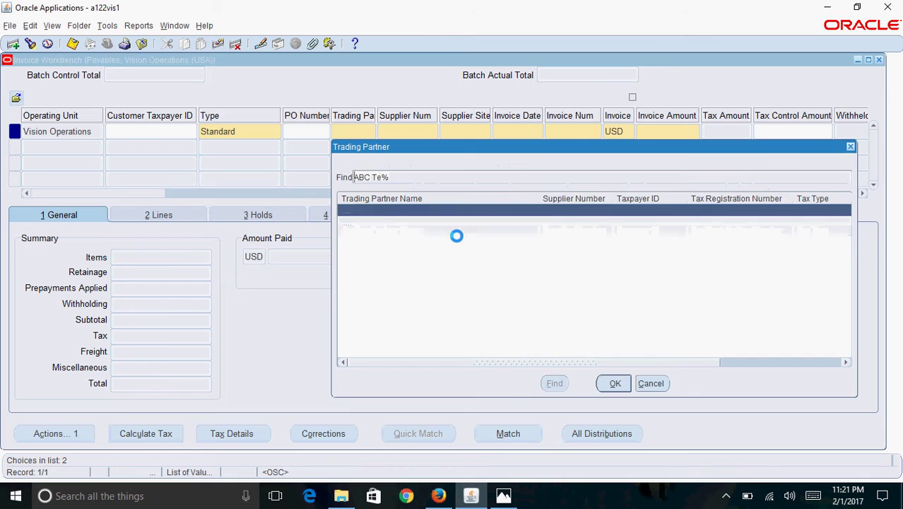
click(614, 383)
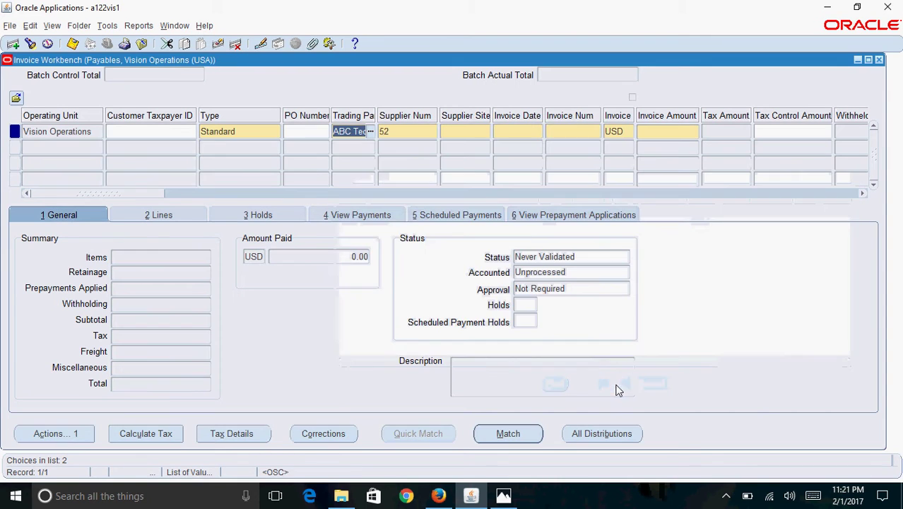
click(463, 132)
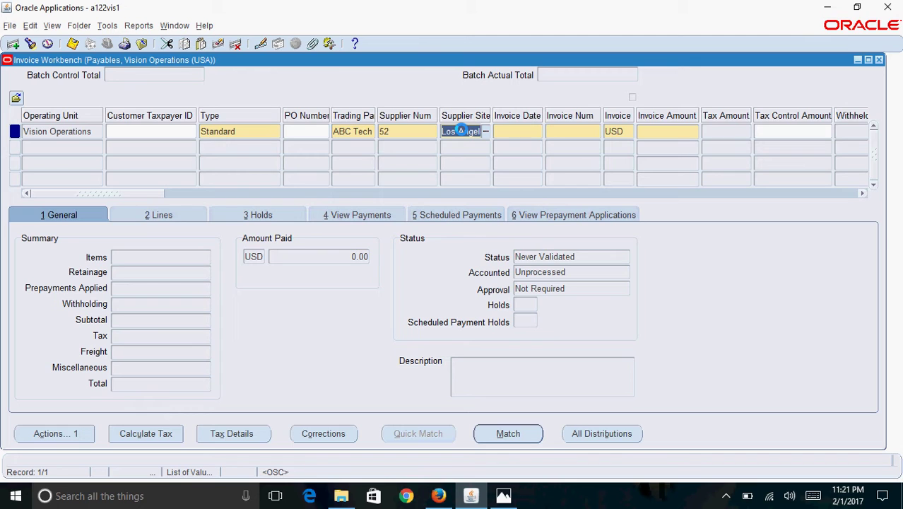
Enter invoice date 01-FEB-2017, invoice number ABC1 and amount 2000 in USD.
click(514, 131)
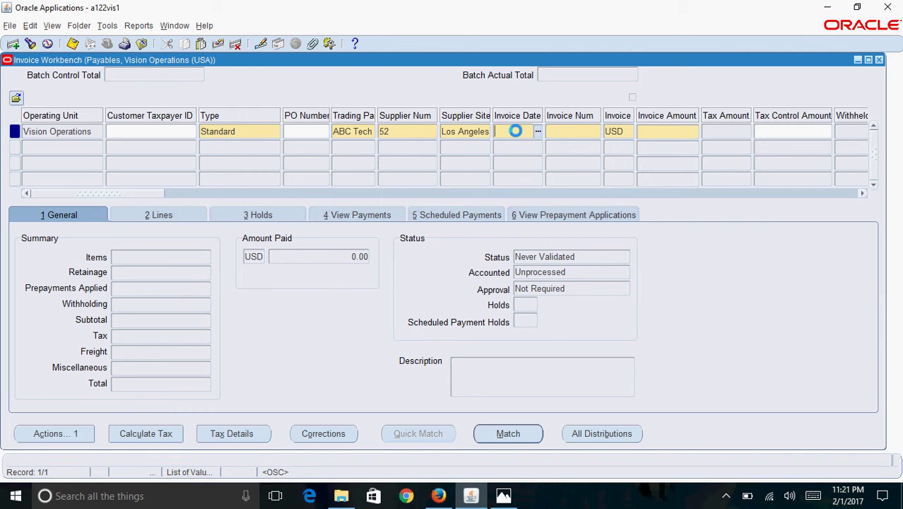
text(01-FEB-2017)
key(Tab)
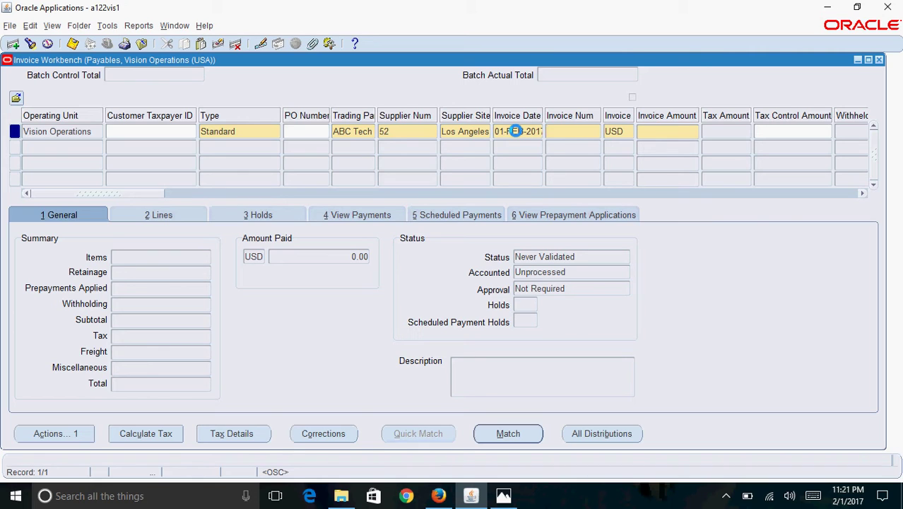
text(ABC1)
key(Tab)
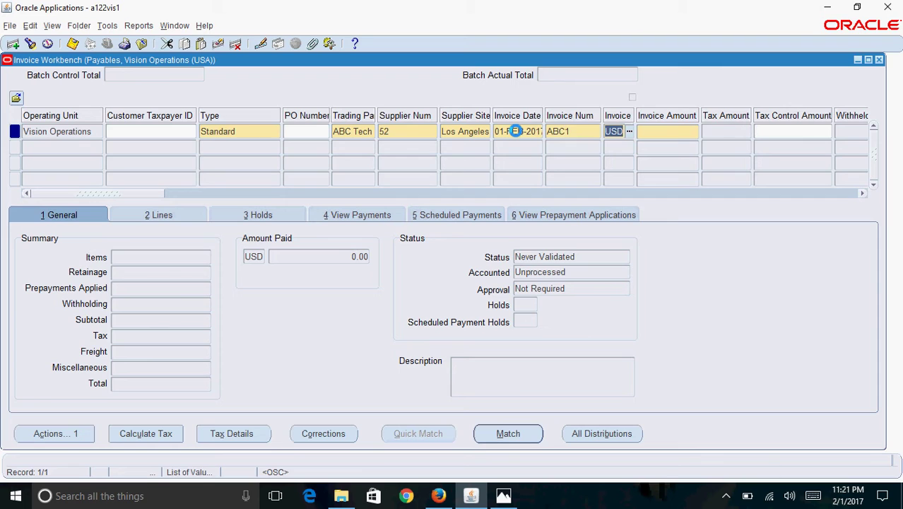
key(Tab)
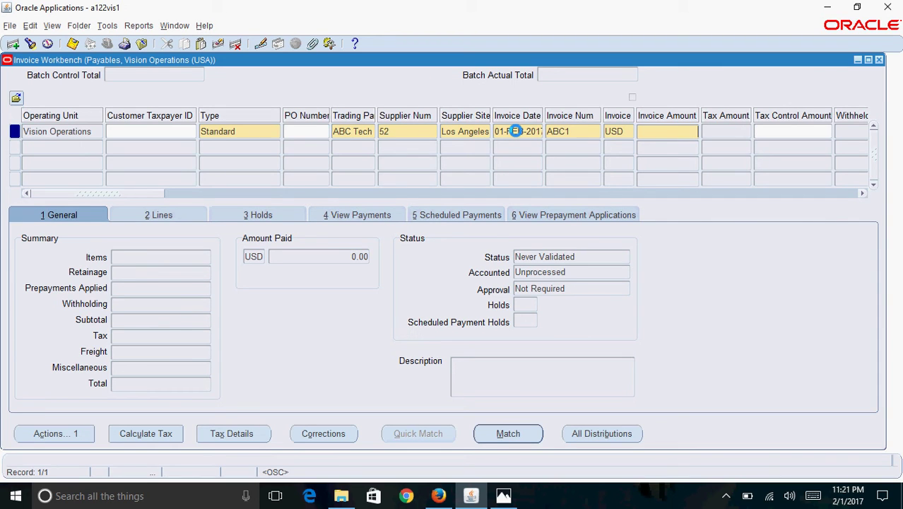
text(2000)
Review the header's GL date, payment currency, 45 Net terms and Check payment method.
drag(144, 194, 250, 193)
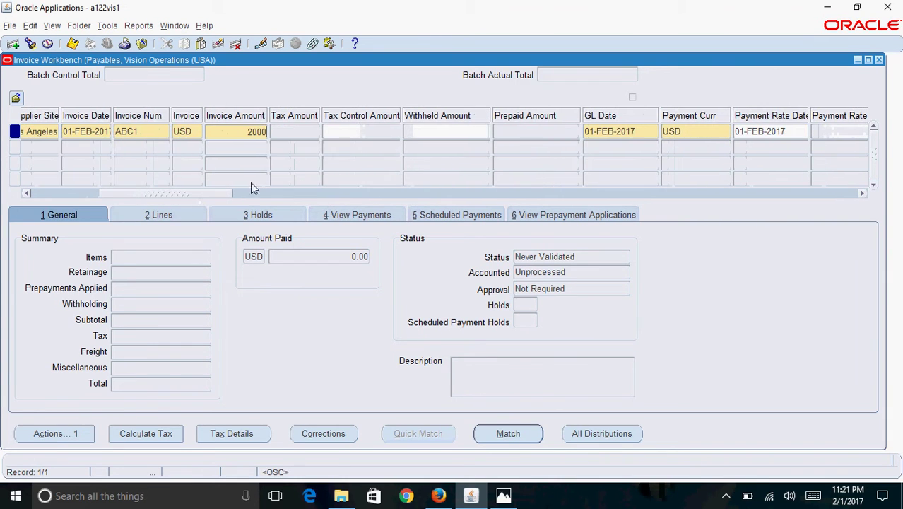
click(640, 131)
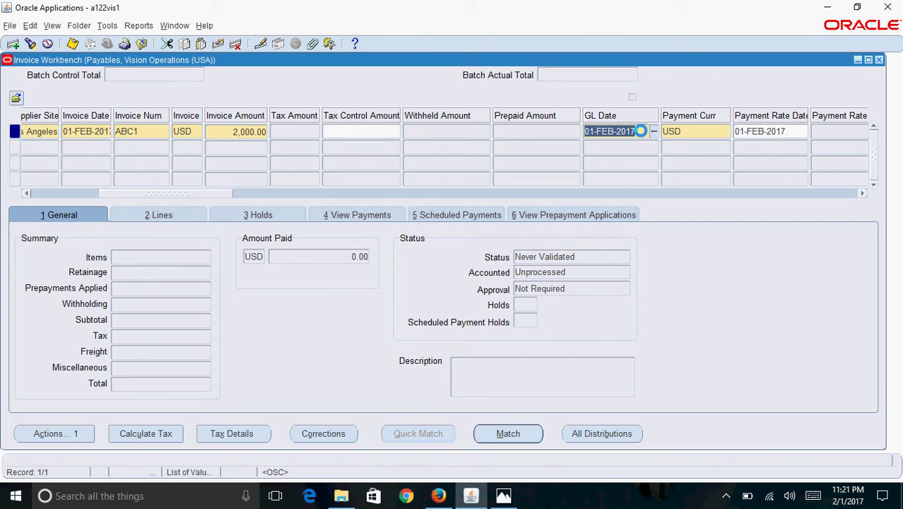
click(699, 131)
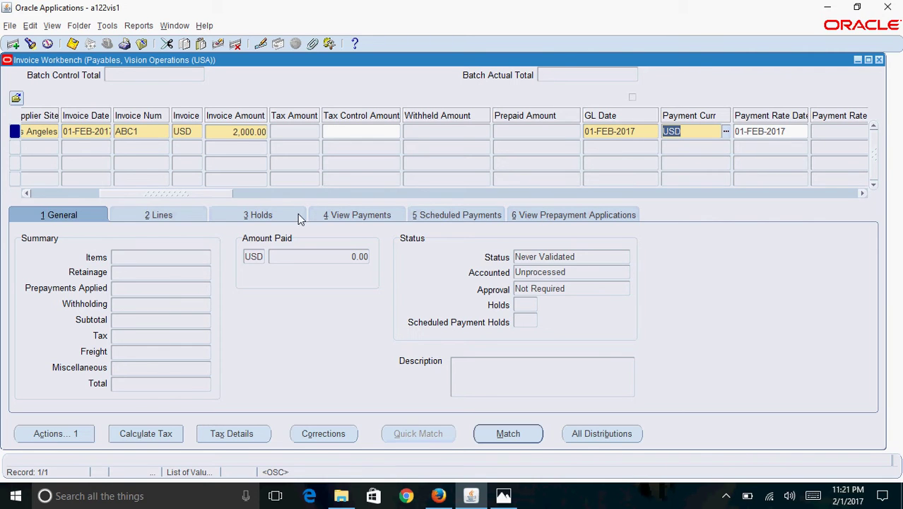
drag(201, 193, 469, 224)
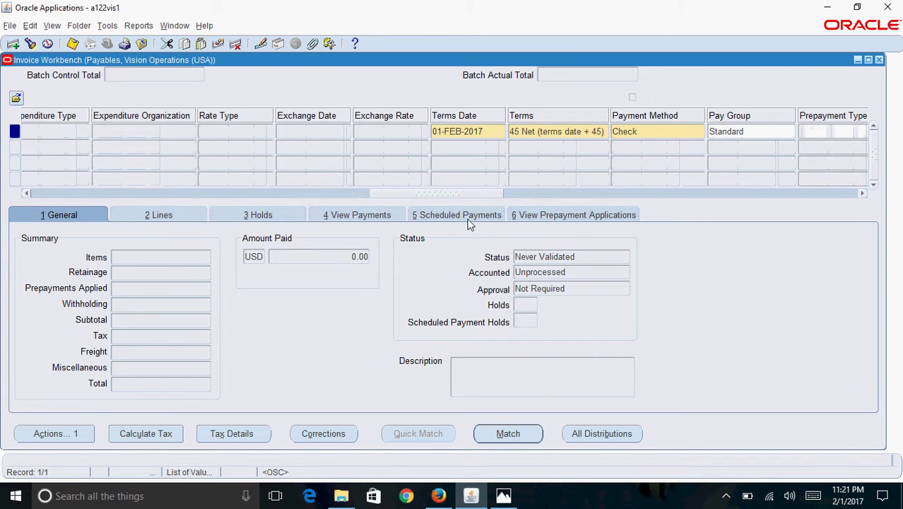
click(534, 136)
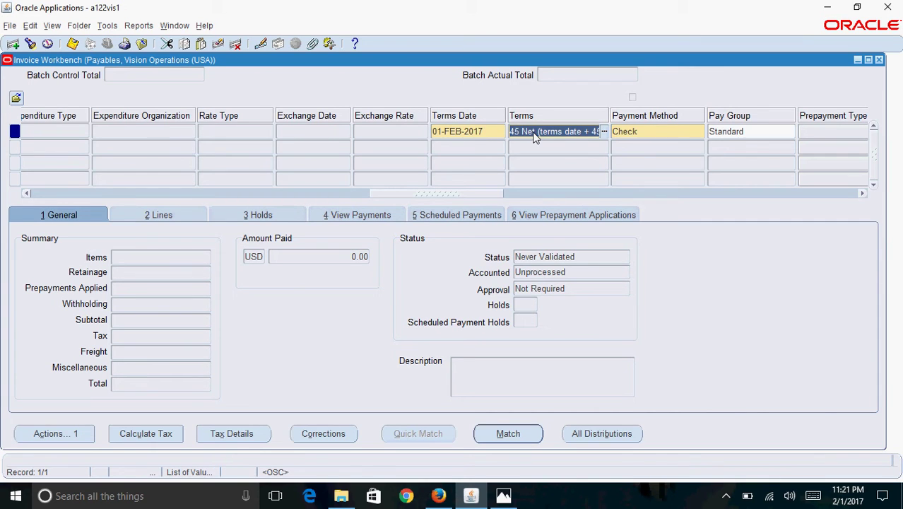
click(644, 130)
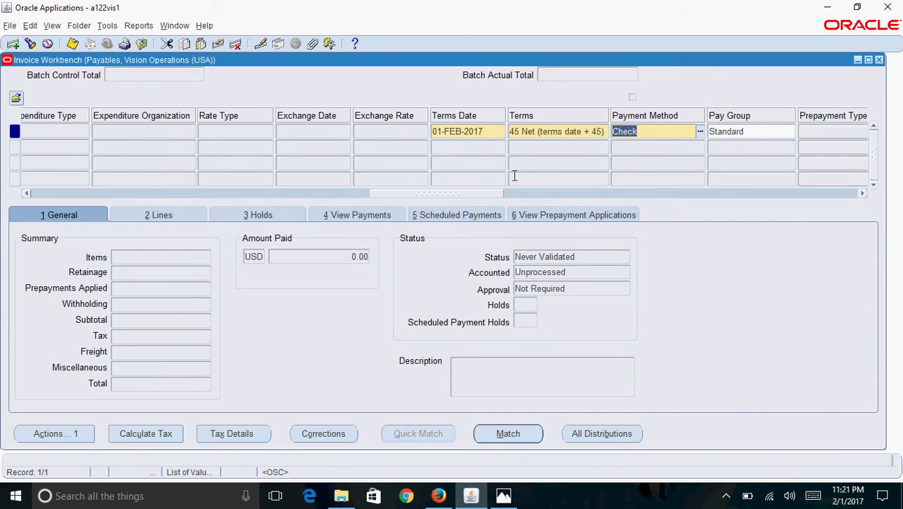
drag(485, 191, 113, 196)
On the Lines tab, enter 2000 as line 1's amount and go to its Ship to field.
click(158, 215)
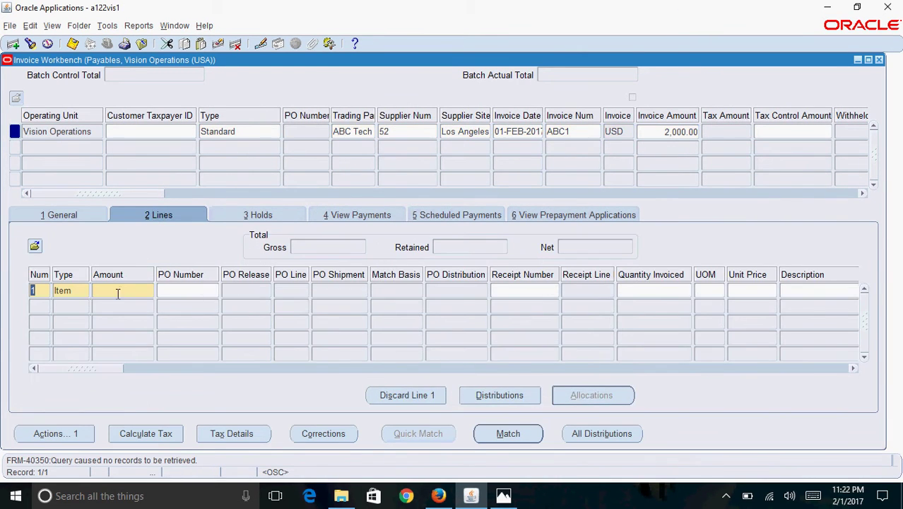
click(138, 295)
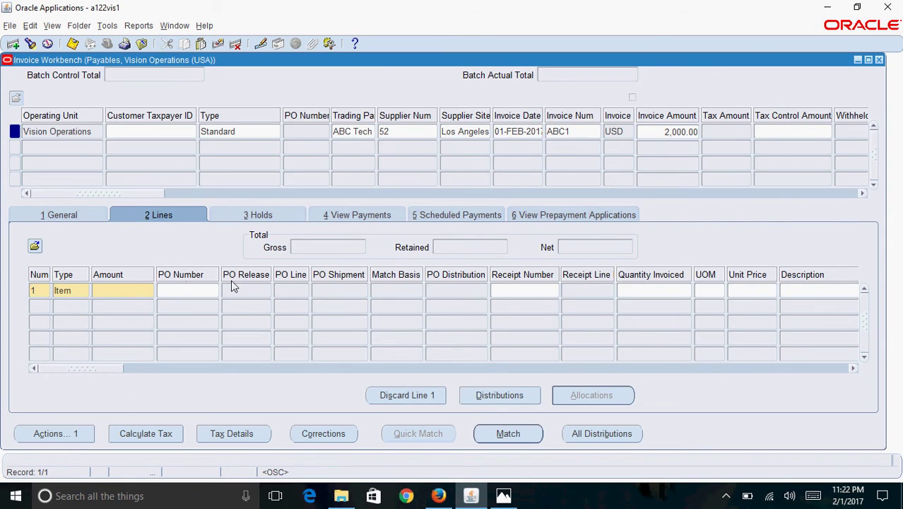
text(2000)
drag(107, 368, 201, 373)
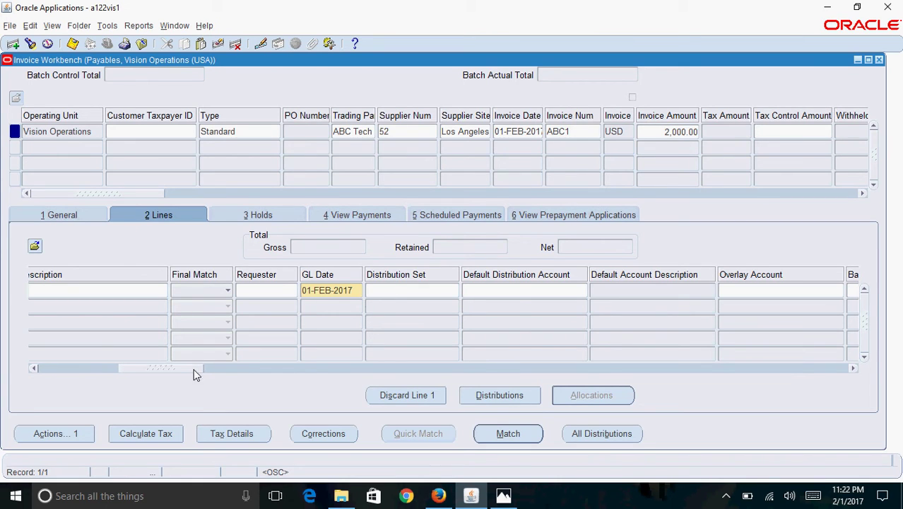
drag(196, 369, 523, 375)
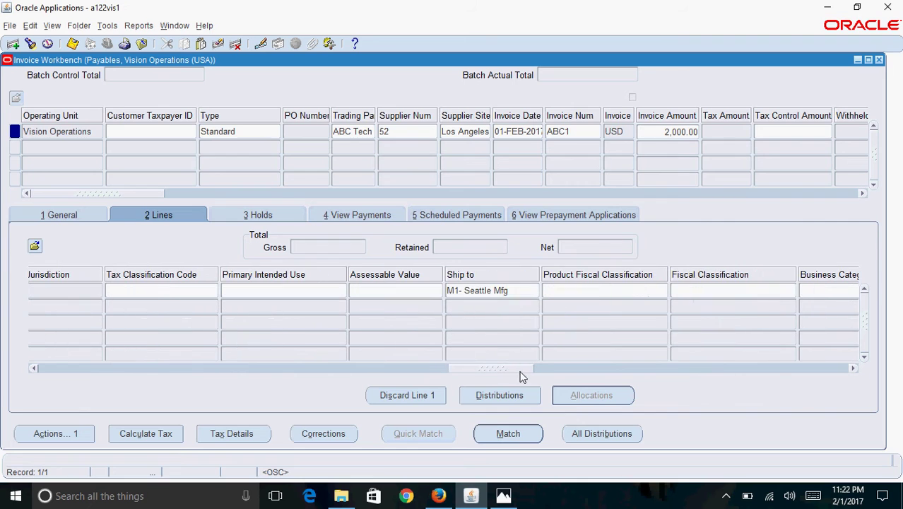
click(522, 290)
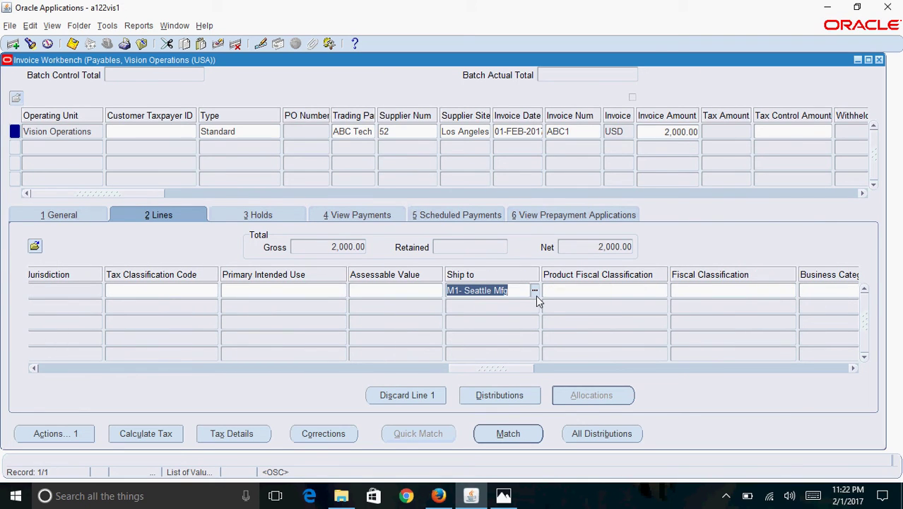
Choose A&R Location as line 1's ship-to and open the line's Distributions.
click(535, 292)
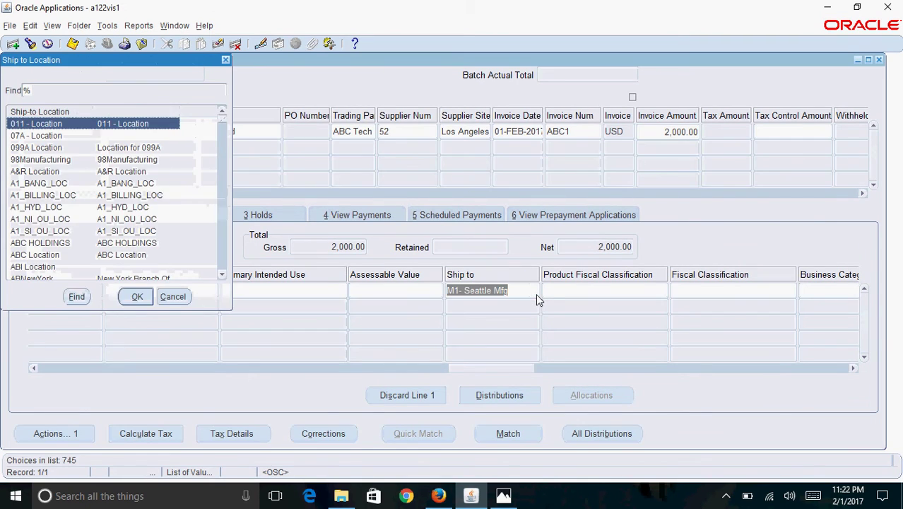
click(123, 172)
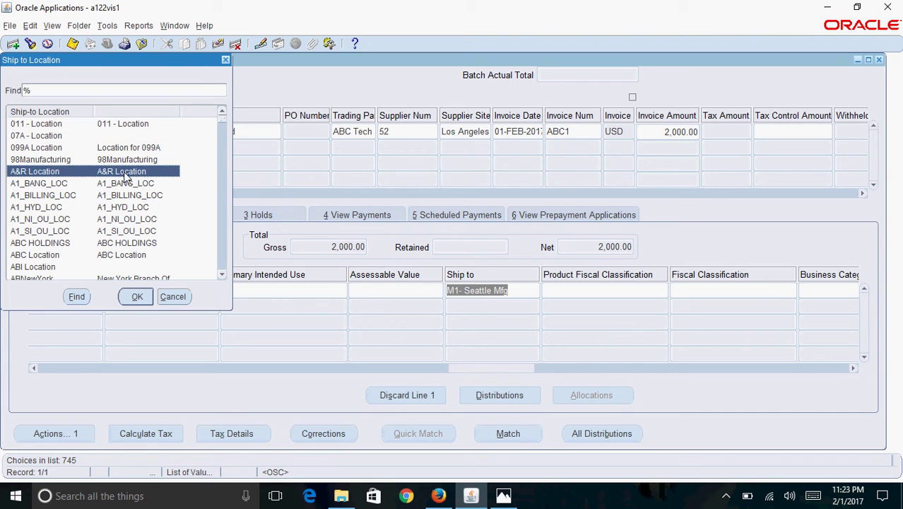
click(138, 297)
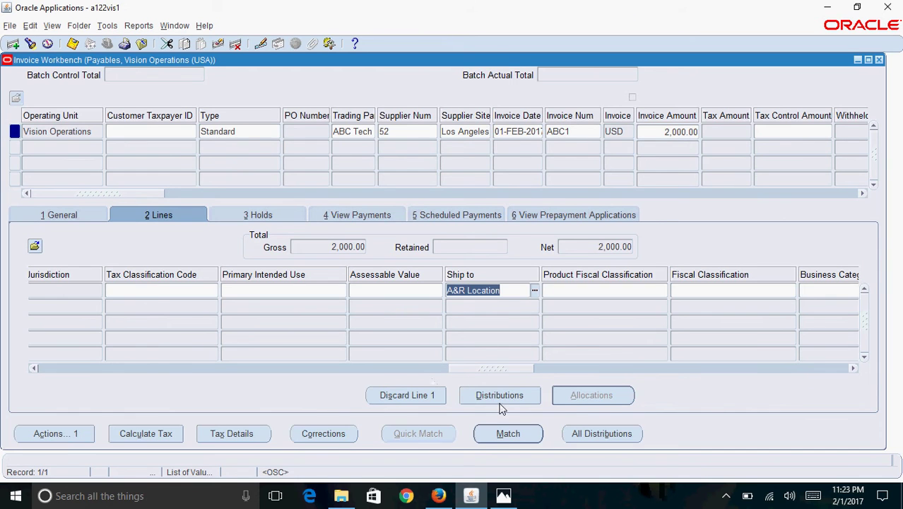
click(520, 395)
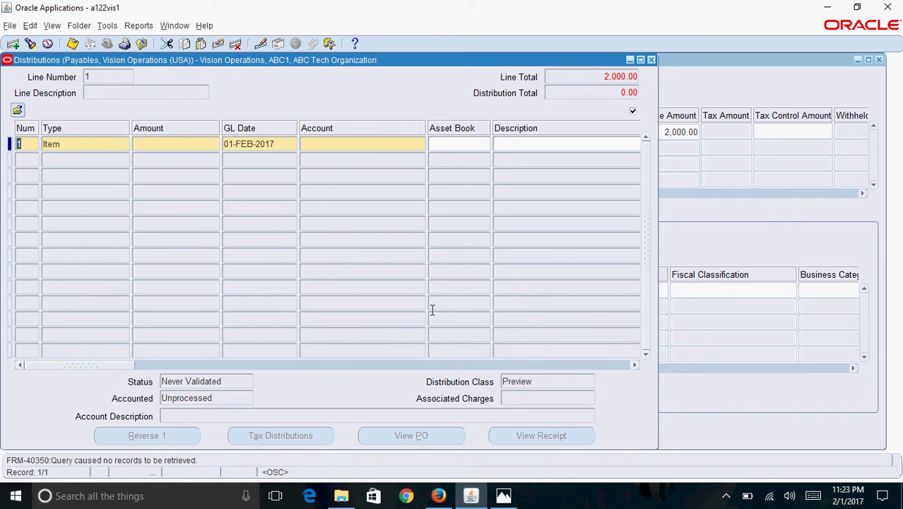
Enter a 2000 distribution amount and set the account's department segment to 000.
click(201, 142)
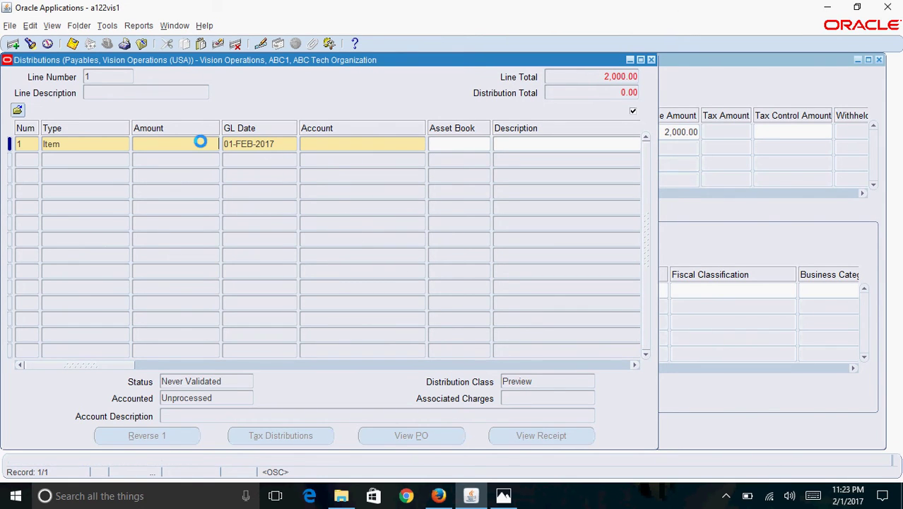
text(2000)
click(351, 145)
click(420, 145)
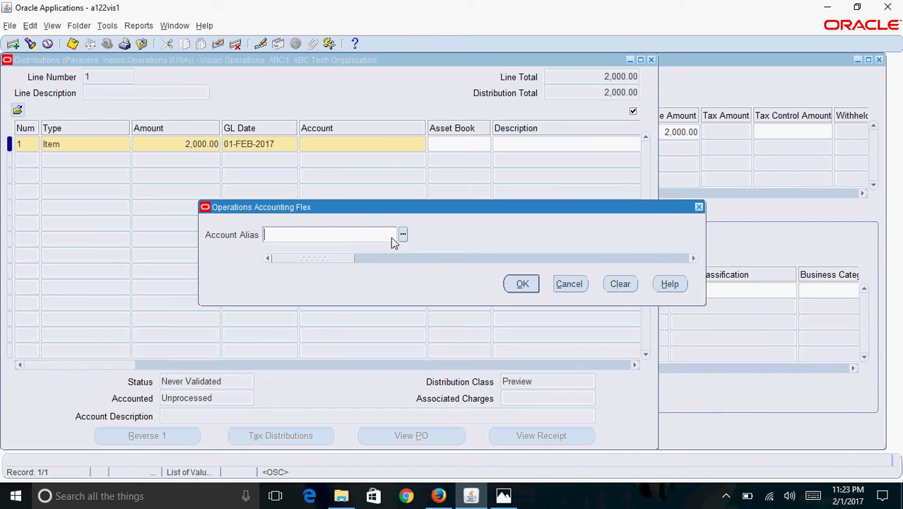
click(513, 283)
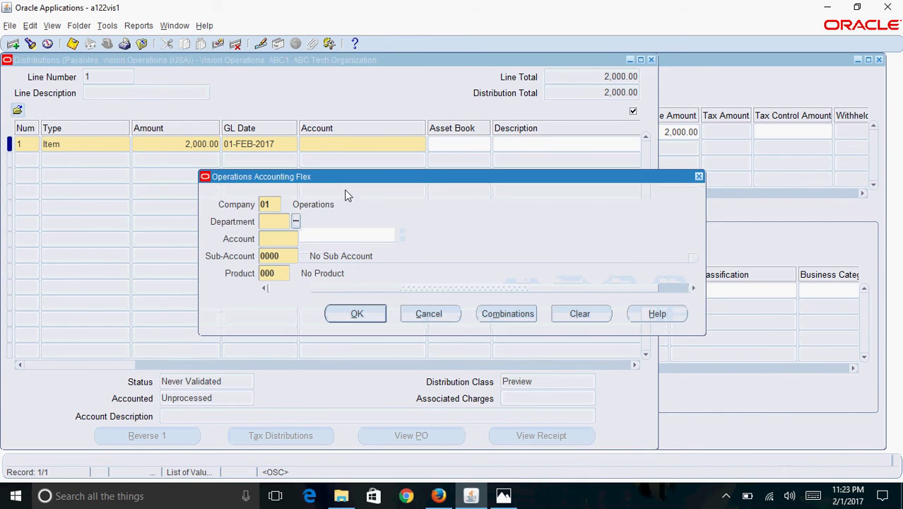
text(000)
key(Tab)
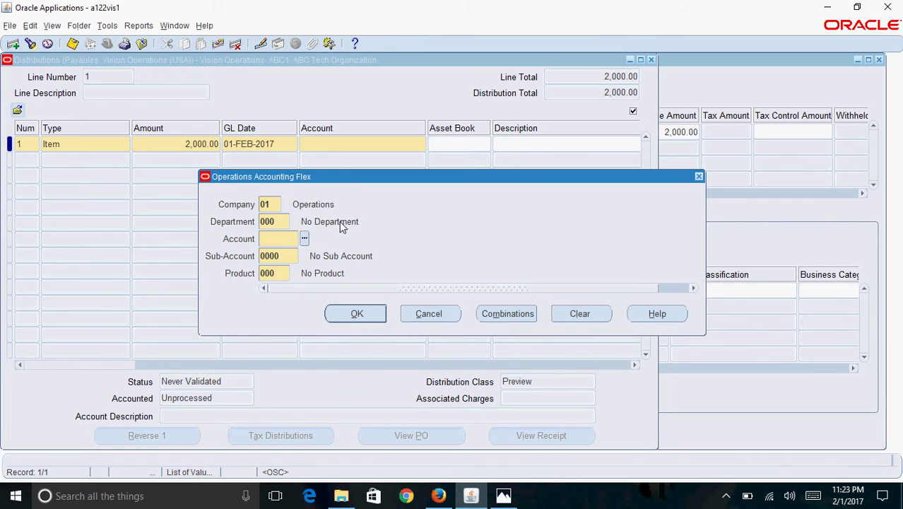
click(305, 238)
click(223, 115)
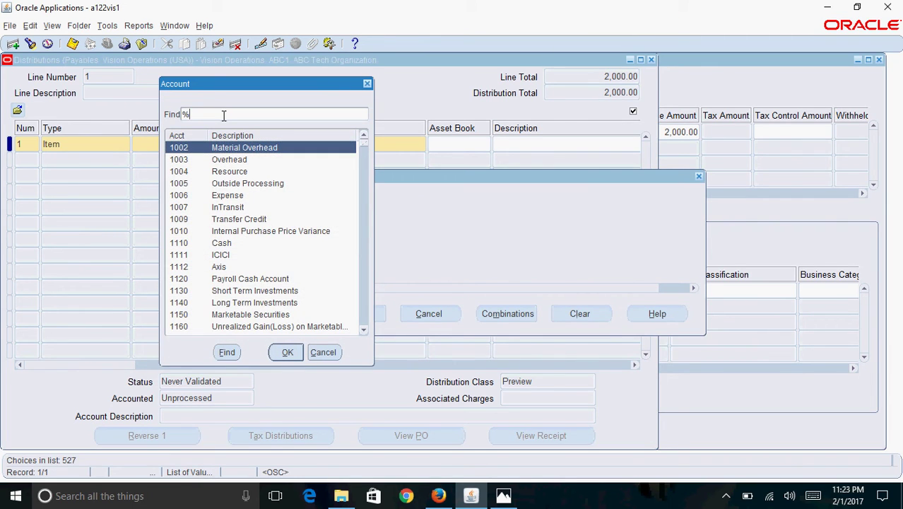
text(Post%)
key(Return)
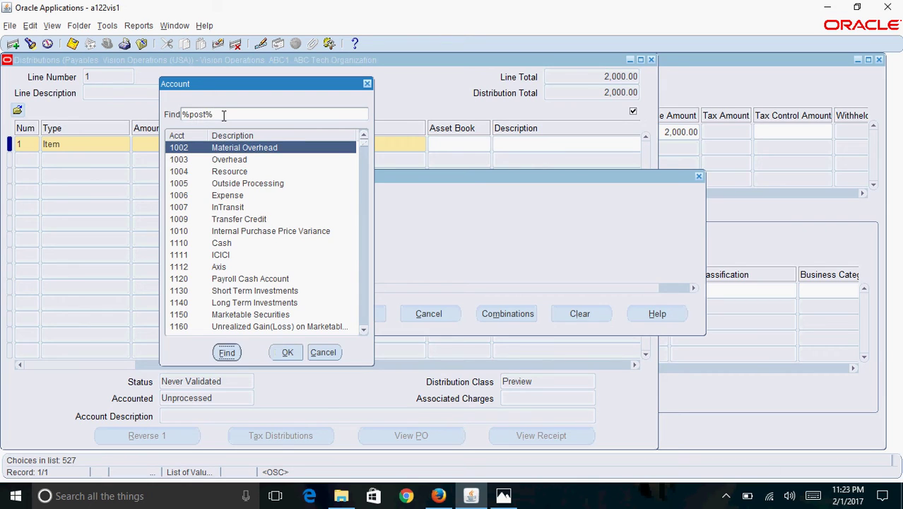
click(226, 161)
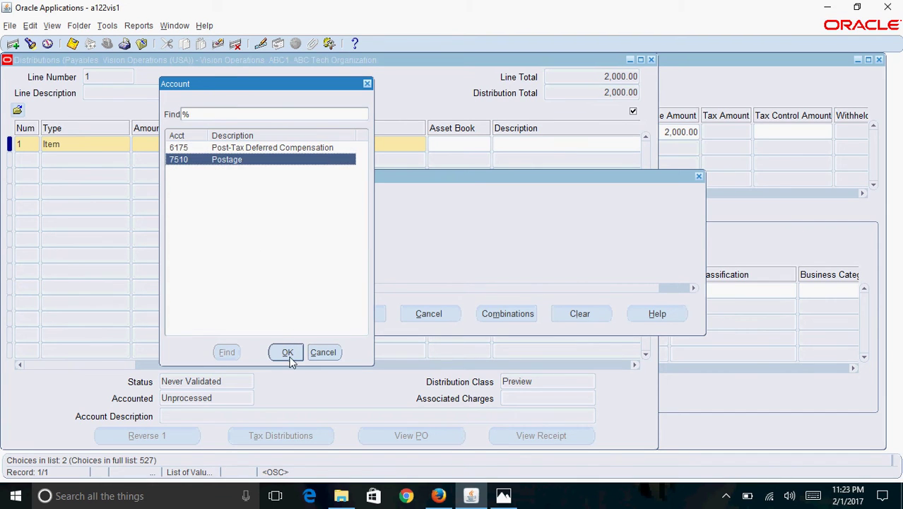
click(287, 353)
click(353, 314)
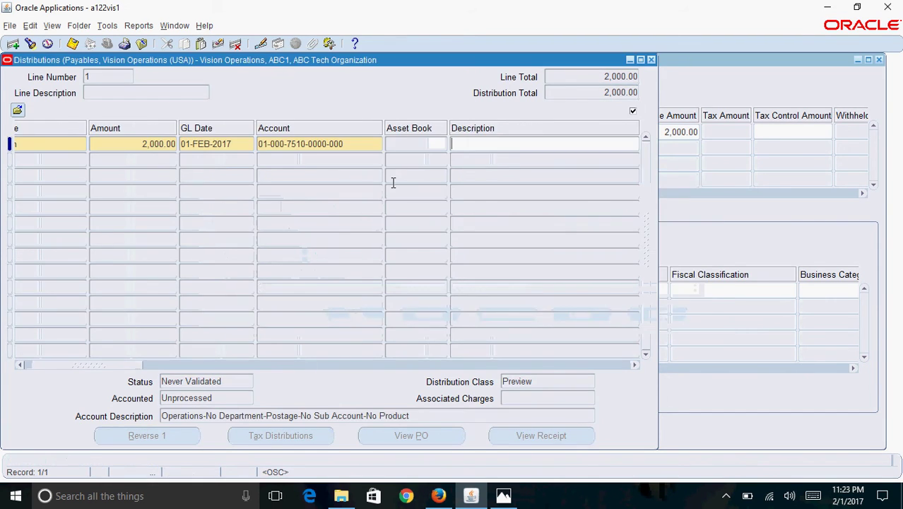
click(73, 44)
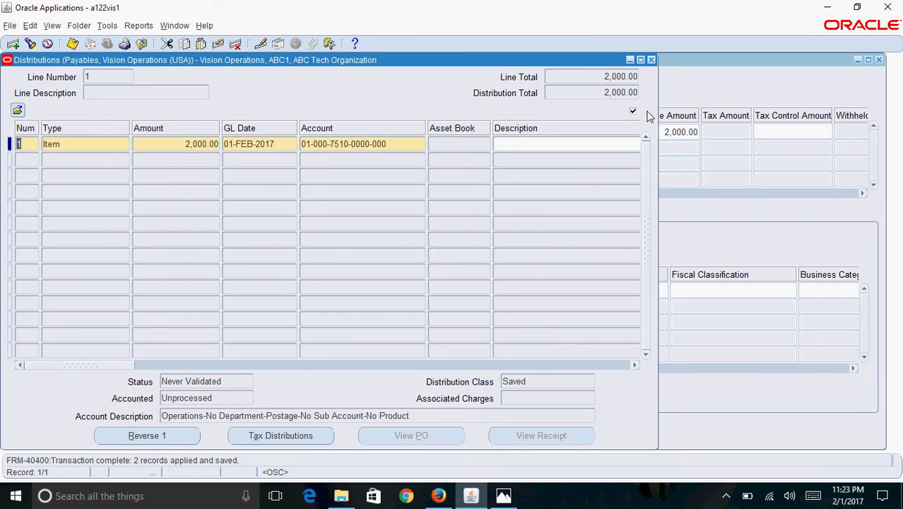
Back on invoice ABC1's General tab, run Validate from the Actions dialog.
click(652, 60)
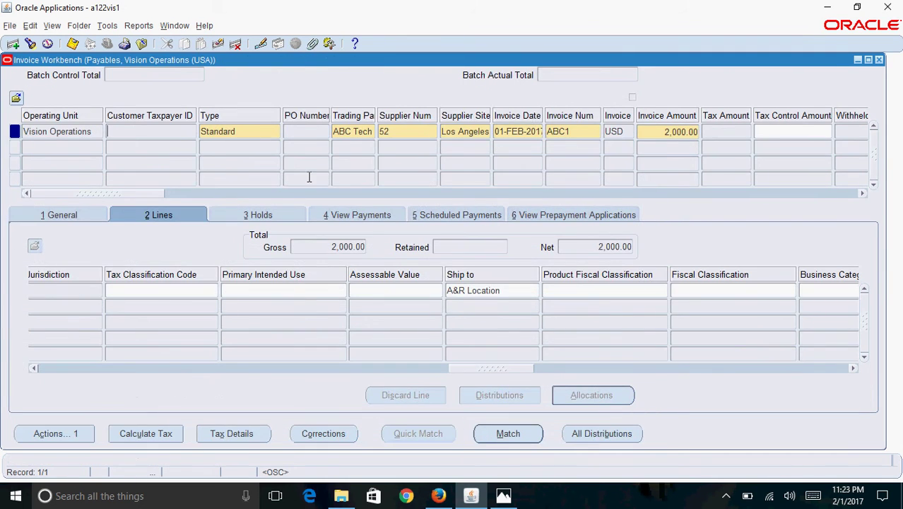
click(84, 215)
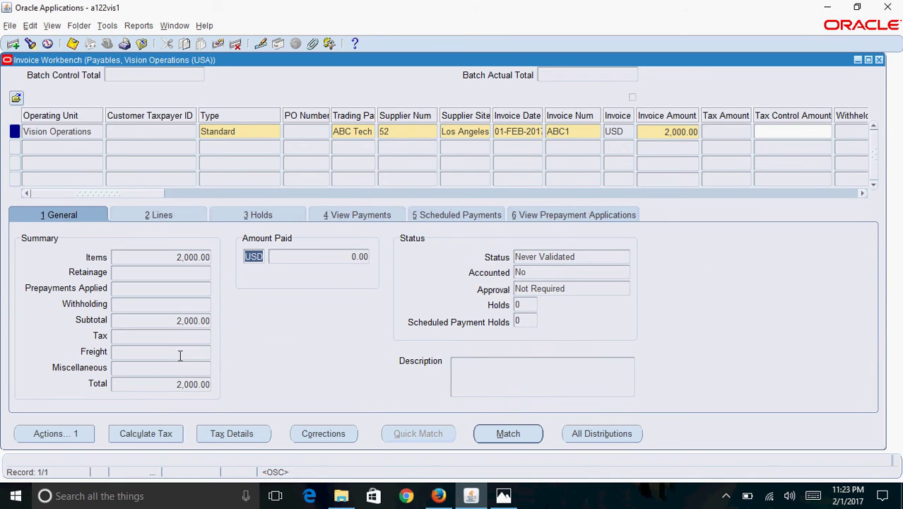
click(81, 435)
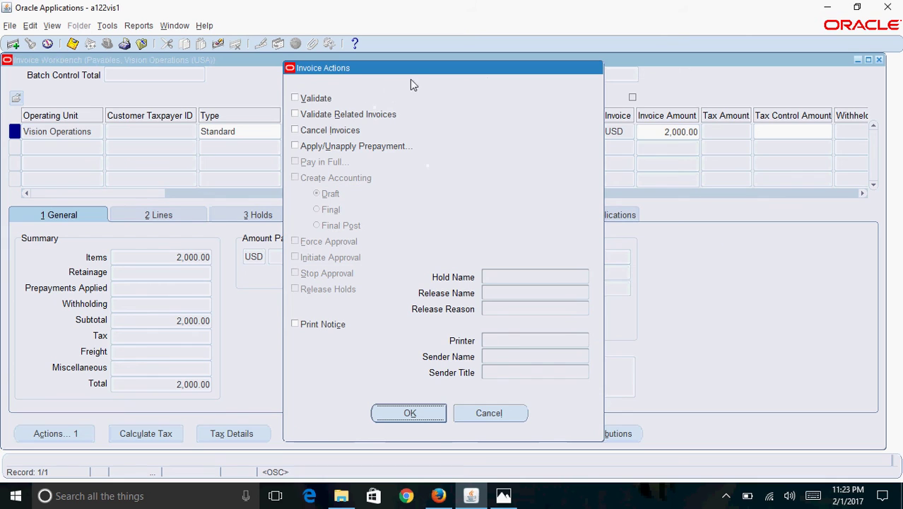
drag(440, 70, 273, 75)
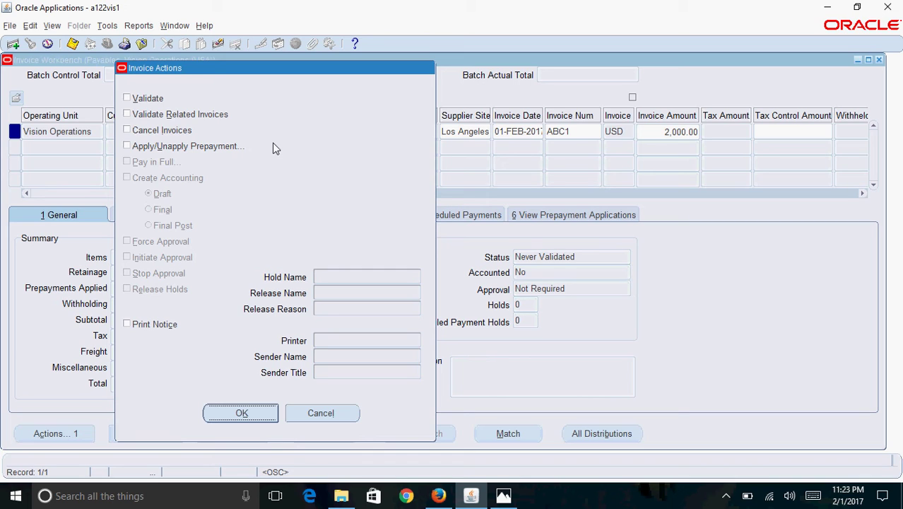
click(153, 105)
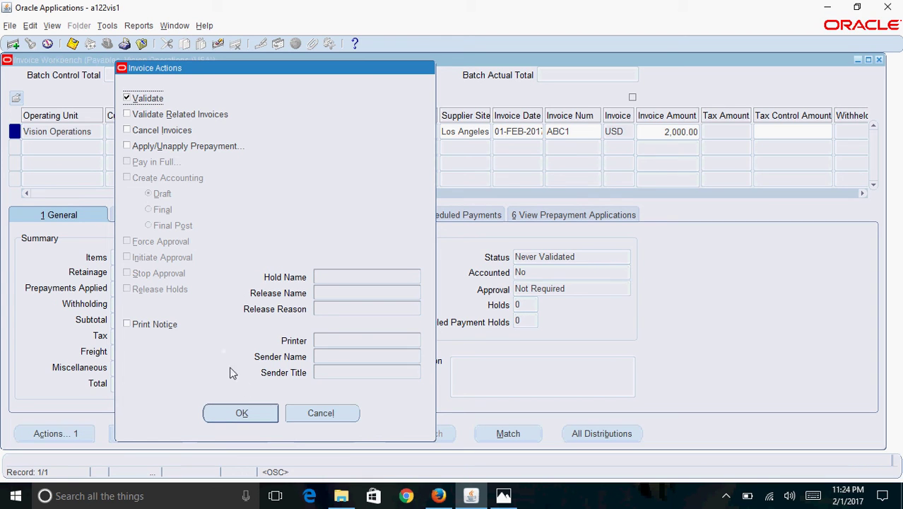
click(269, 415)
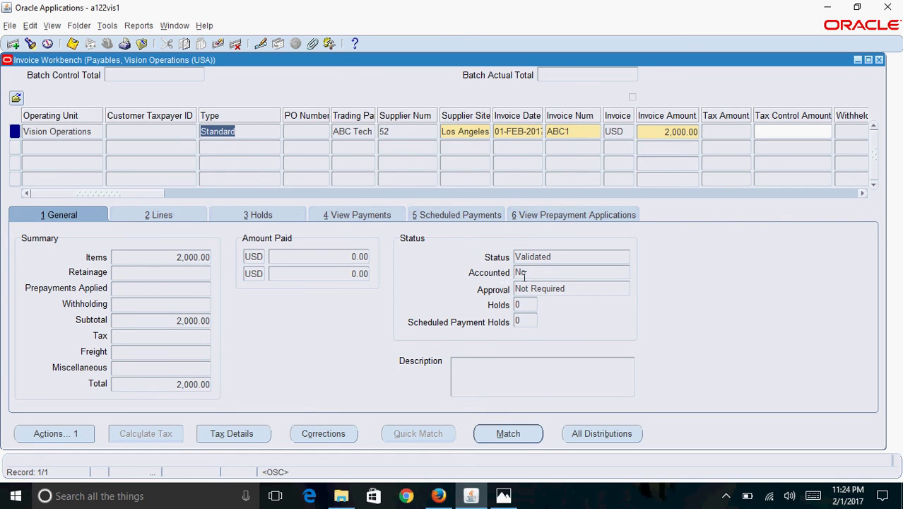
Run Create Accounting in Draft mode from Actions and acknowledge the confirmation note.
click(74, 439)
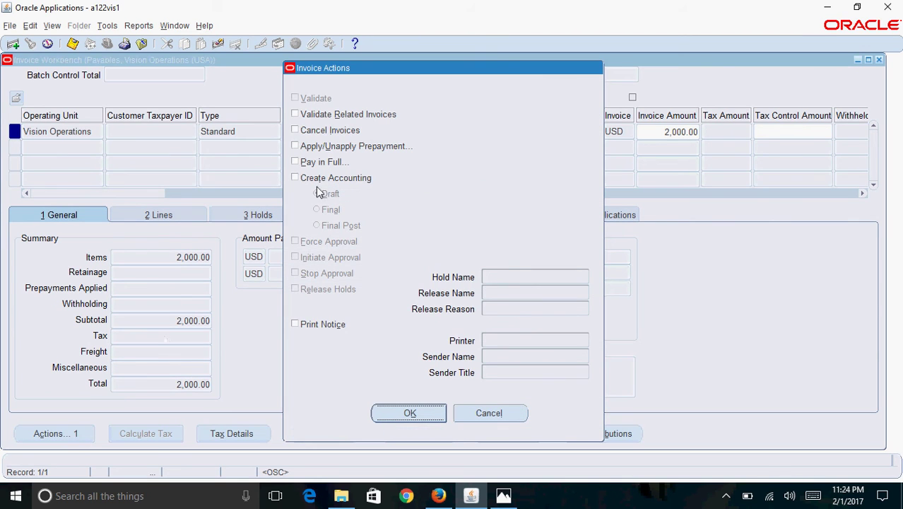
click(328, 180)
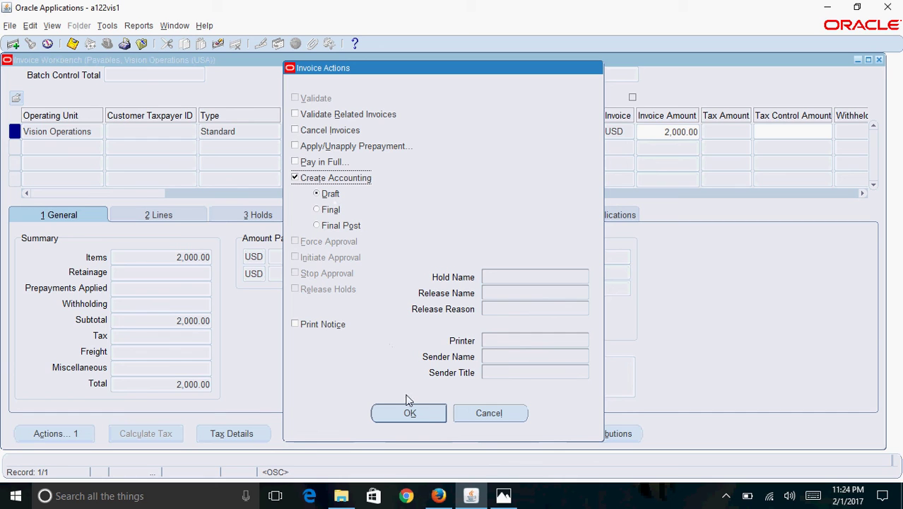
click(428, 414)
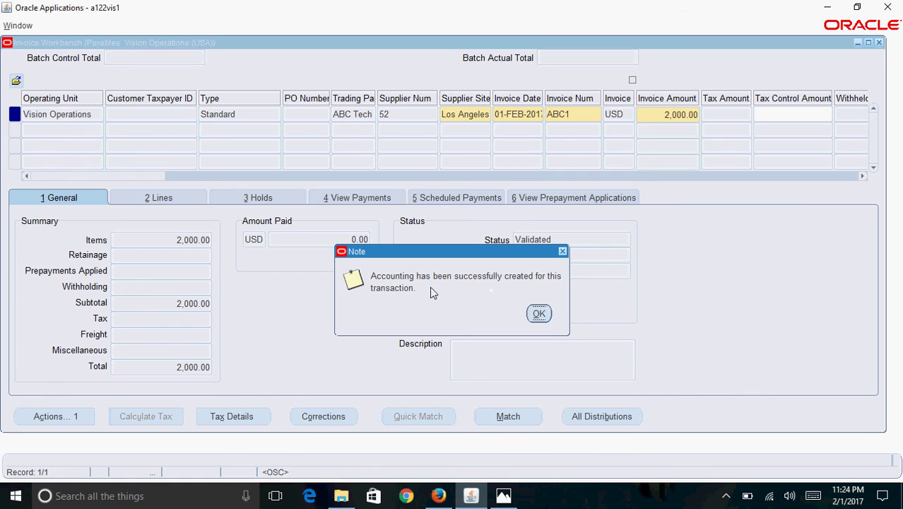
click(542, 319)
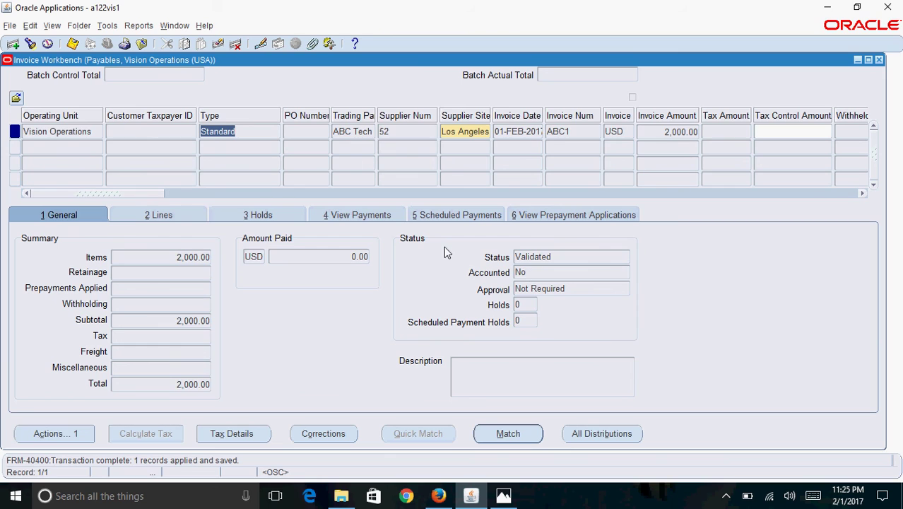
Open ABC1's draft journal entry and view its 2,000.00 lines on accounts 7510 and 2210.
click(144, 29)
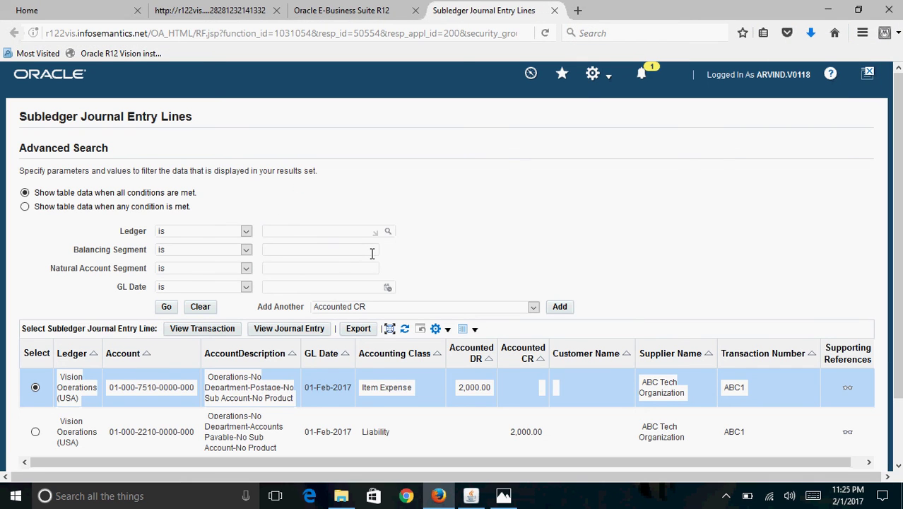
click(301, 329)
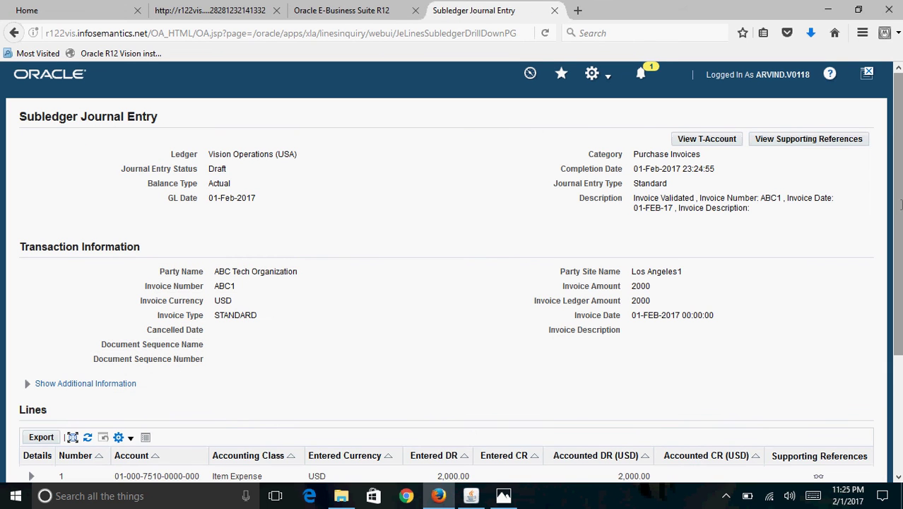
scroll(637, 328, down, 3)
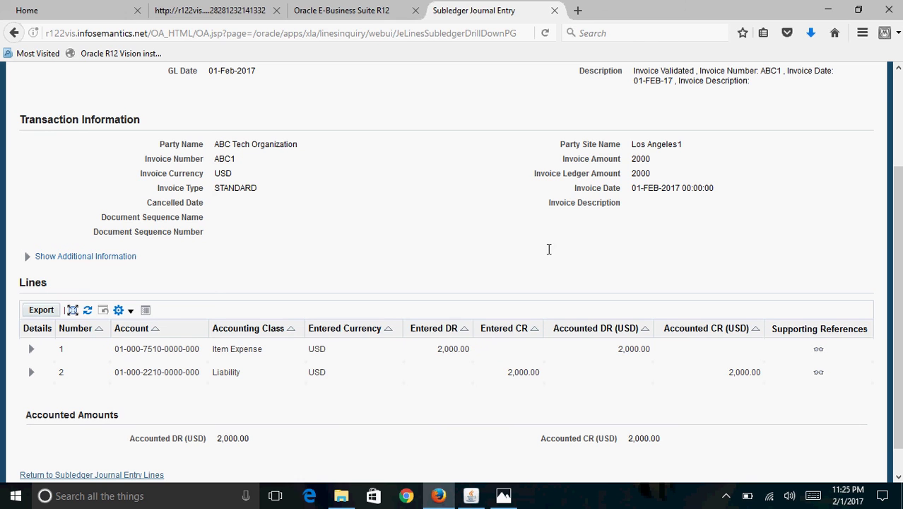
Switch back to the Oracle Applications window showing invoice ABC1.
click(470, 495)
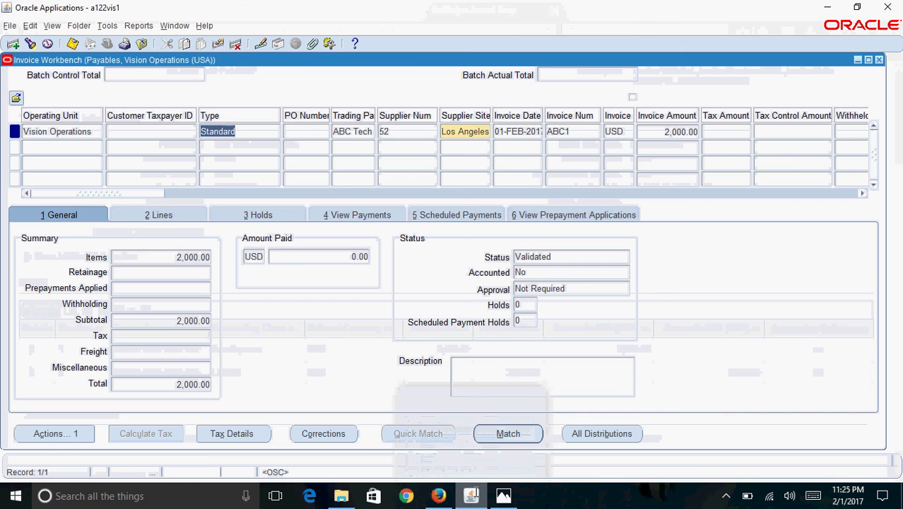